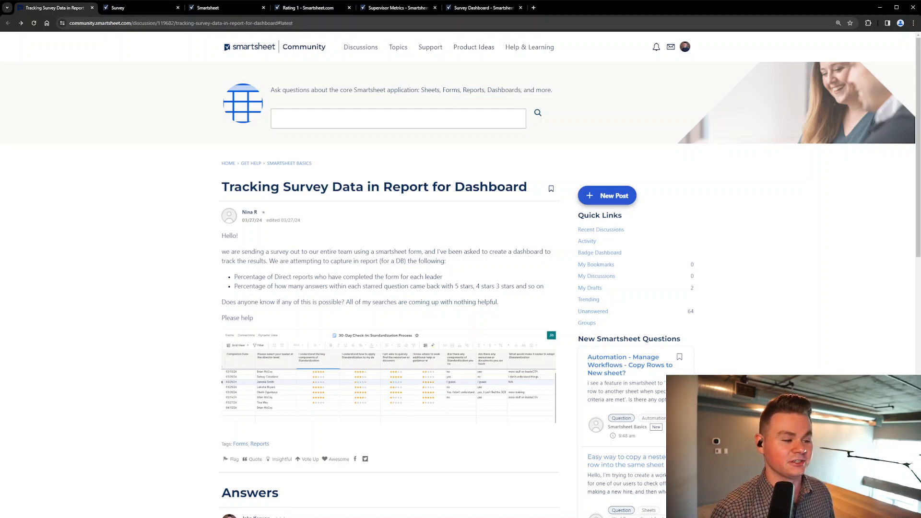
# - In the Survey form, answer Yes to having additional feedback and place the cursor in the follow-up feedback field
pyautogui.click(145, 8)
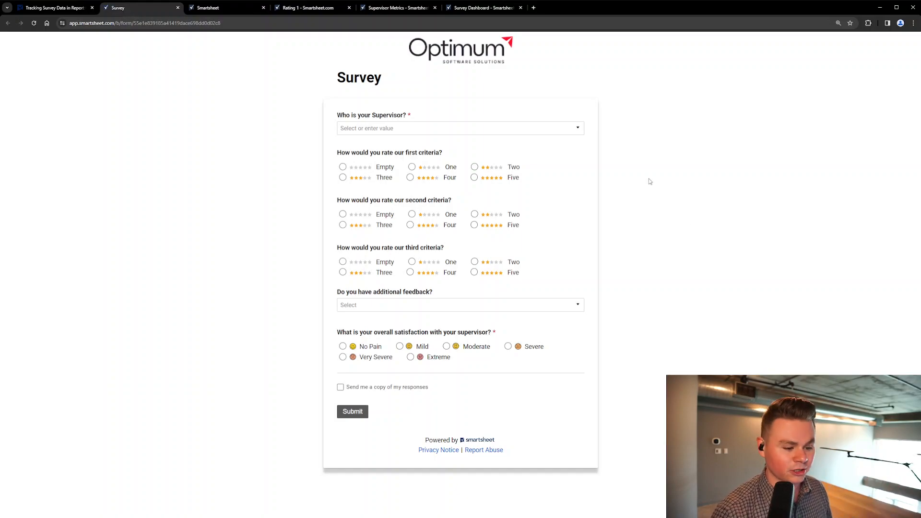
pyautogui.click(480, 305)
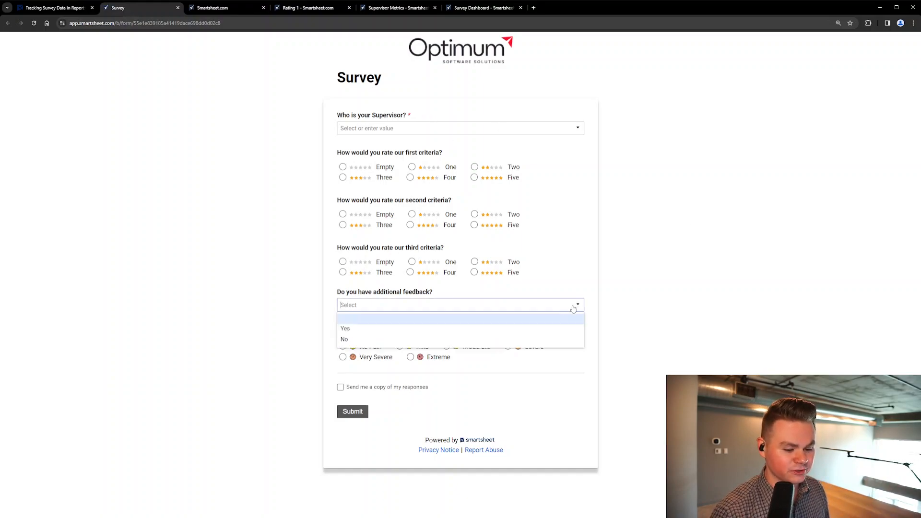
pyautogui.click(462, 328)
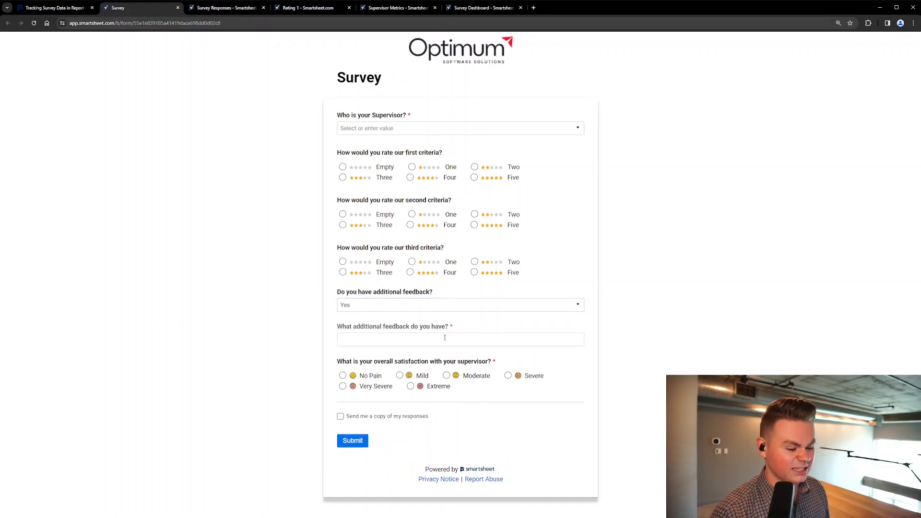
pyautogui.click(449, 340)
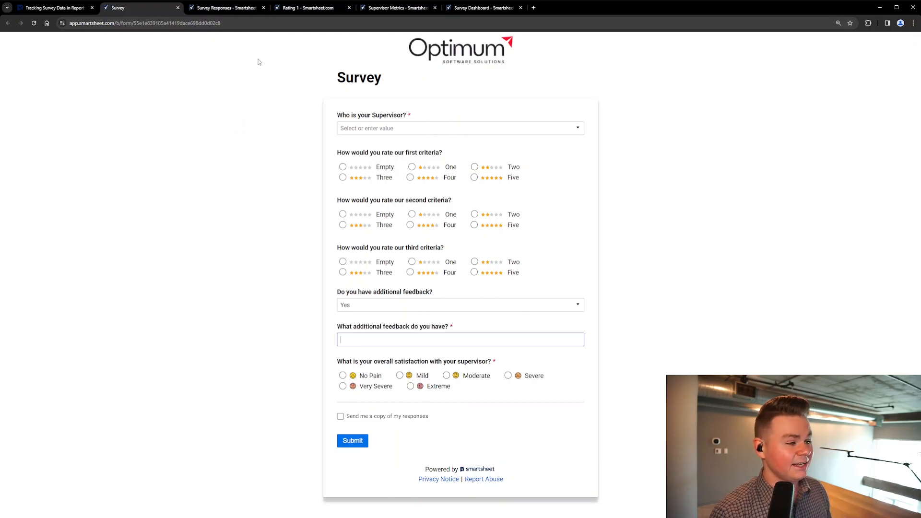
# - Open the Survey Responses sheet and examine the first row's Supervisor cell and the collected ratings
pyautogui.click(230, 11)
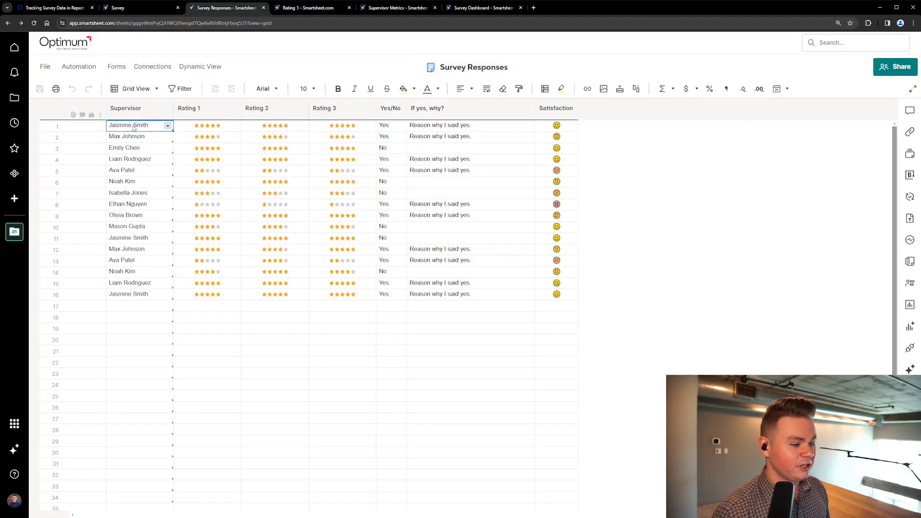
pyautogui.click(142, 125)
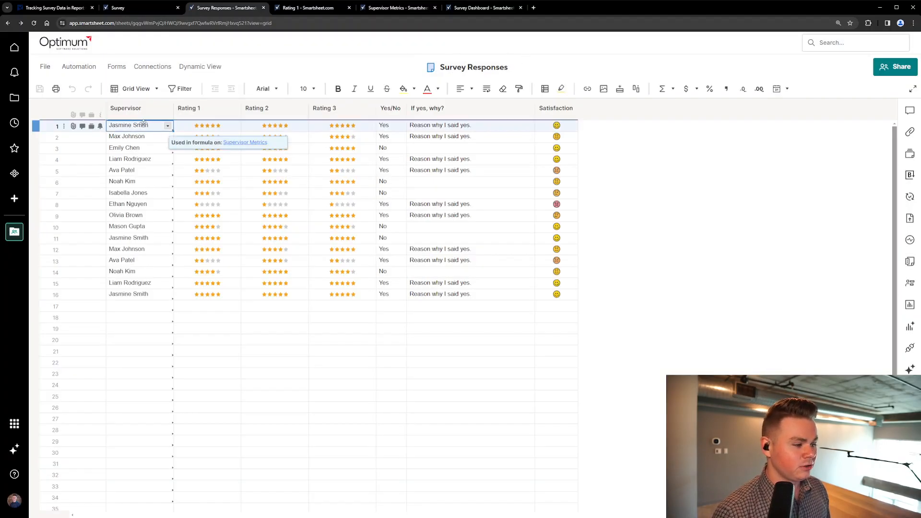
pyautogui.click(692, 222)
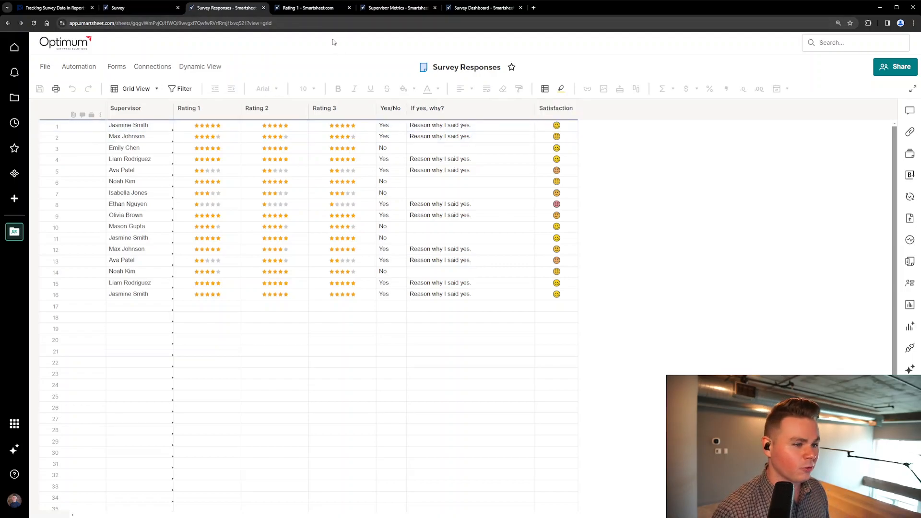
# - Open the Rating 1 report and inspect its source sheet and included columns
pyautogui.click(323, 10)
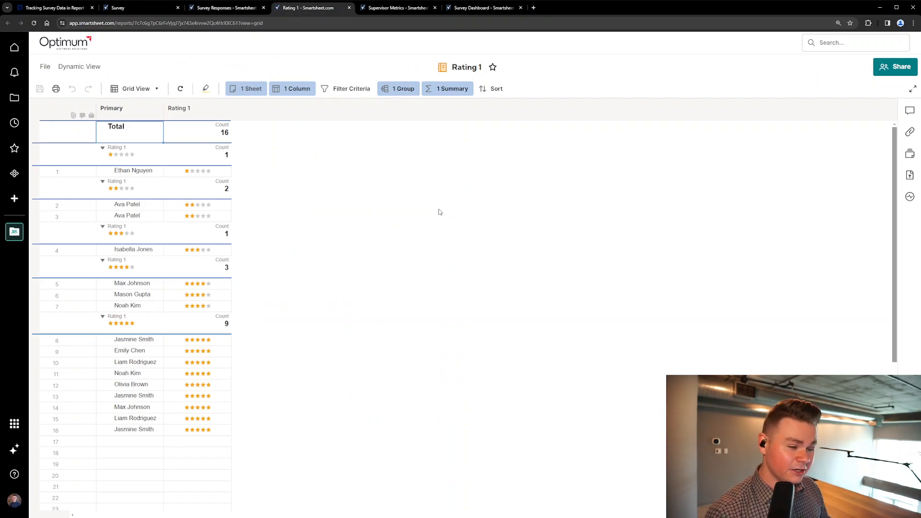
pyautogui.click(413, 197)
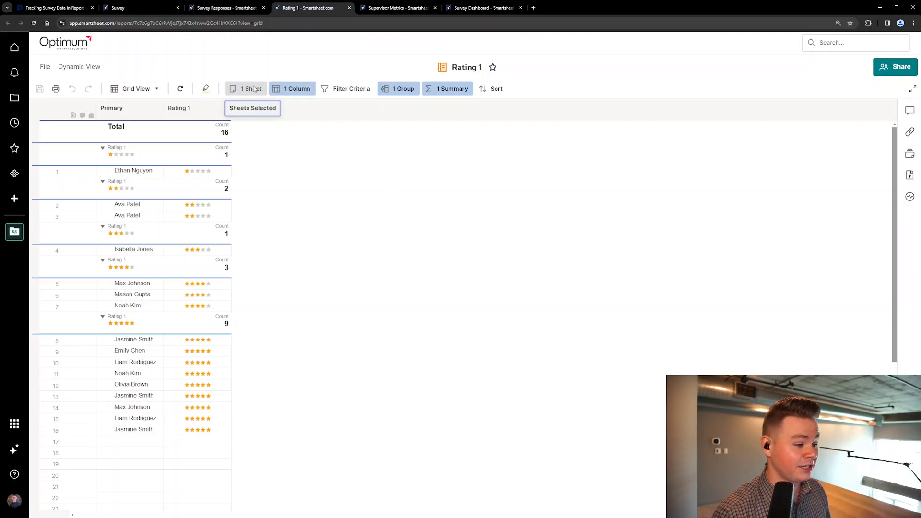
pyautogui.click(255, 89)
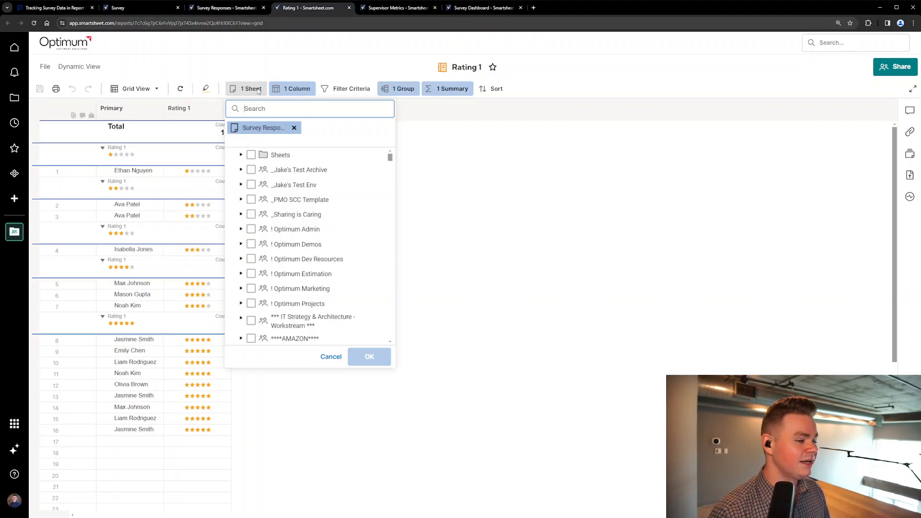
pyautogui.click(258, 90)
pyautogui.click(297, 92)
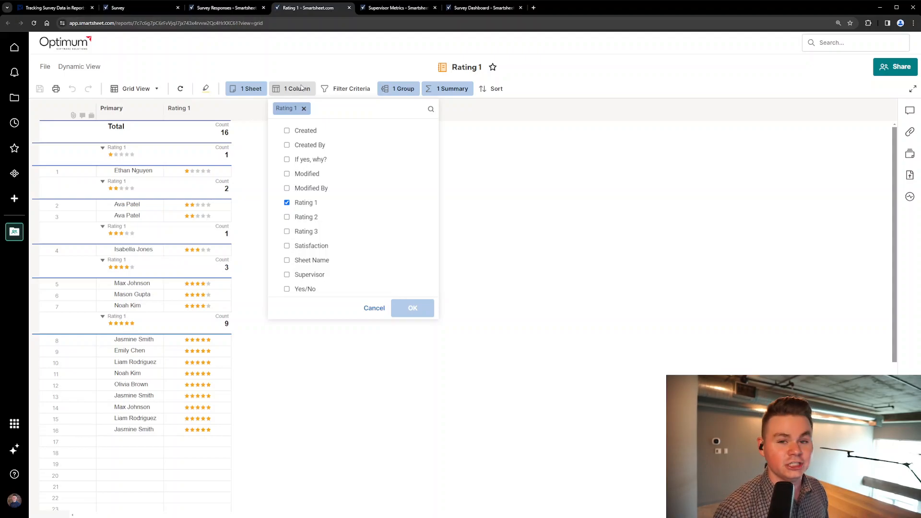
pyautogui.click(302, 88)
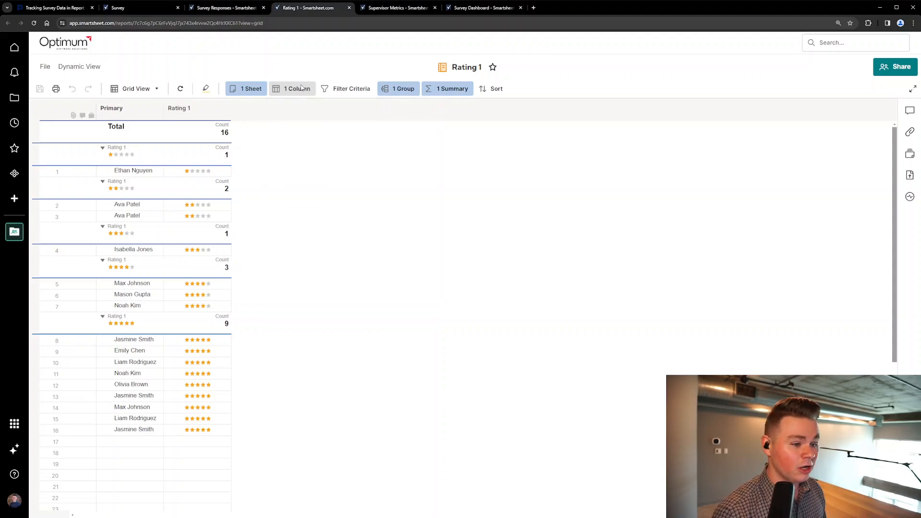
# - Inspect the grouping and summary settings of the Rating 1 report
pyautogui.click(408, 88)
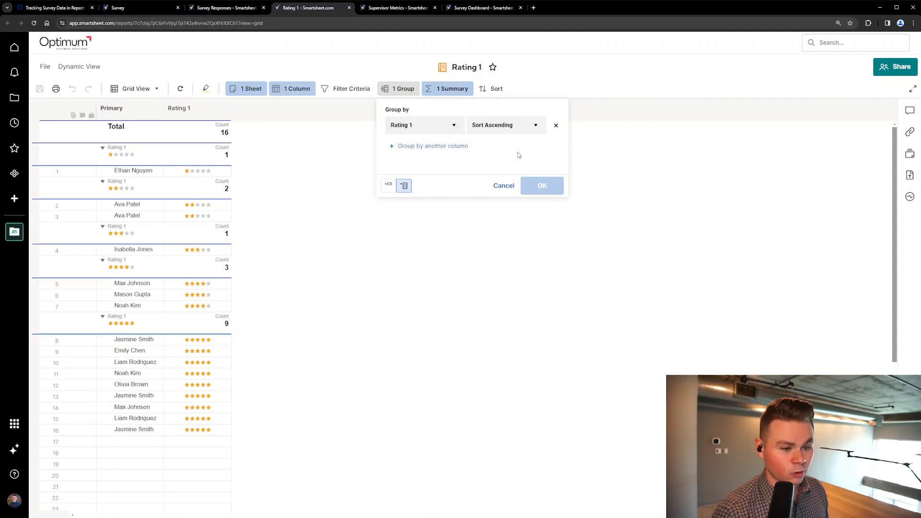
pyautogui.click(454, 89)
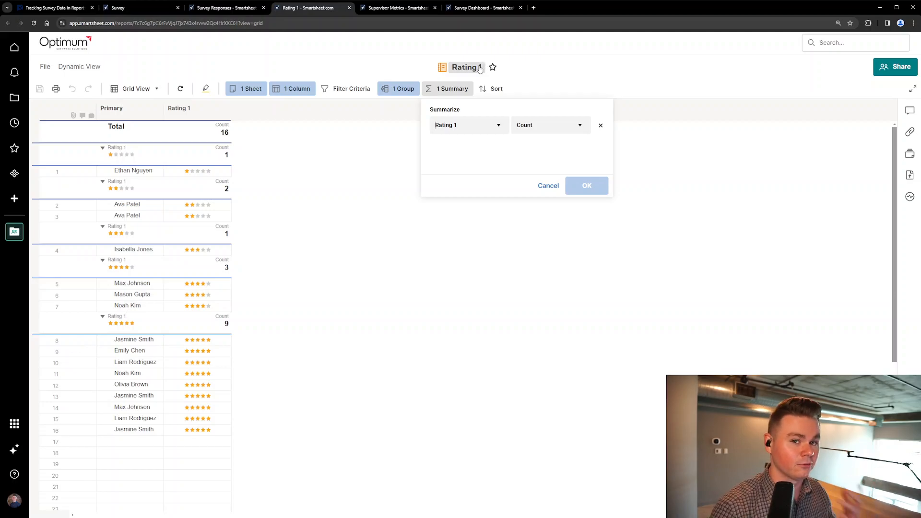
pyautogui.click(294, 201)
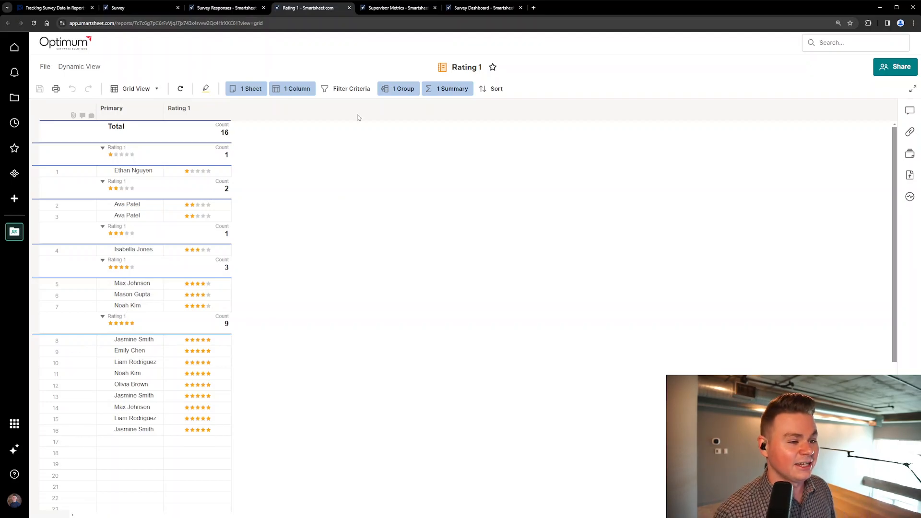
# - Open the Supervisor Metrics sheet and examine the supervisors, their supervised employee numbers and the remaining-response columns
pyautogui.click(401, 8)
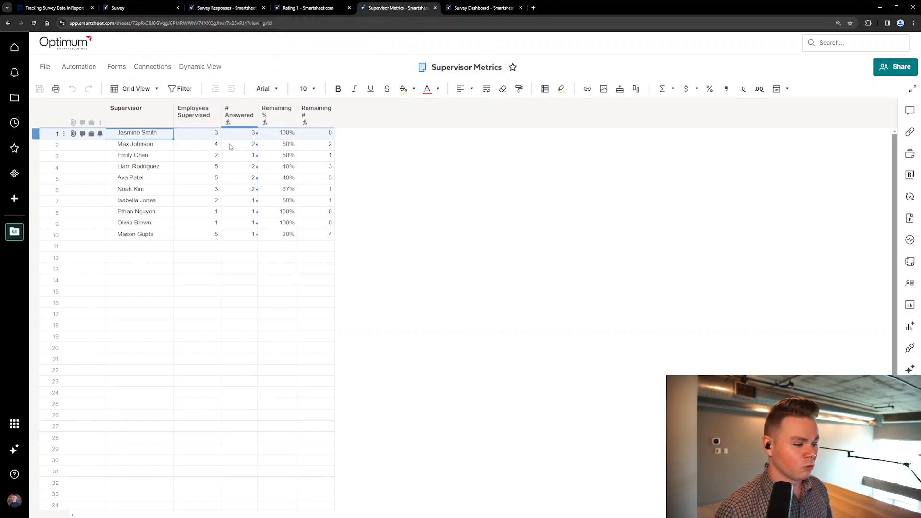
pyautogui.click(488, 178)
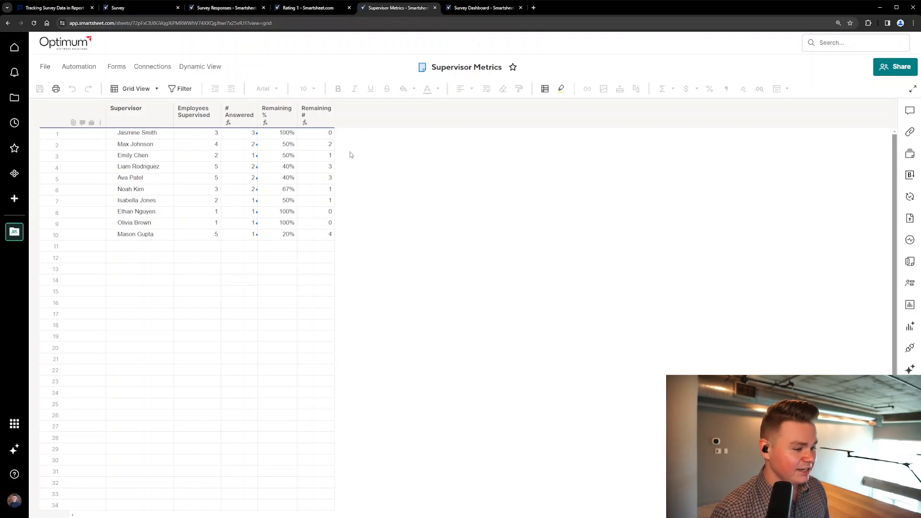
pyautogui.click(308, 145)
pyautogui.click(463, 151)
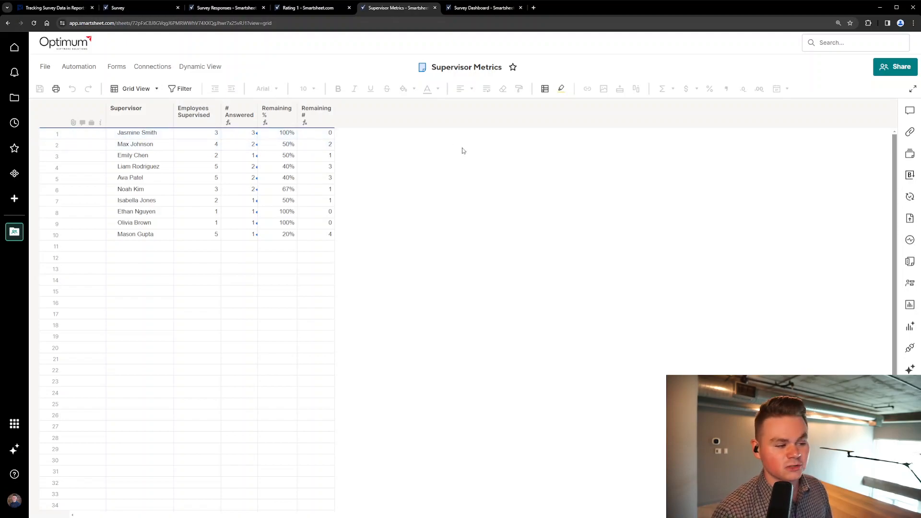
pyautogui.click(213, 136)
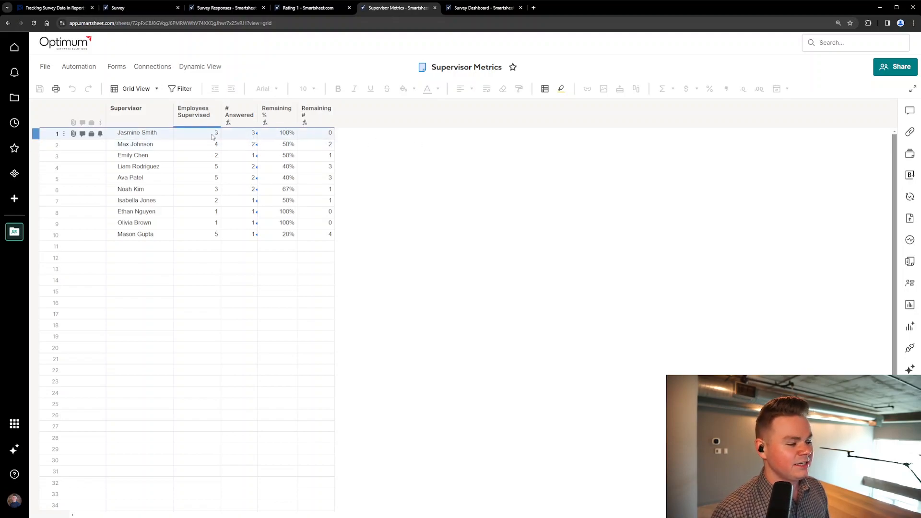
pyautogui.click(475, 171)
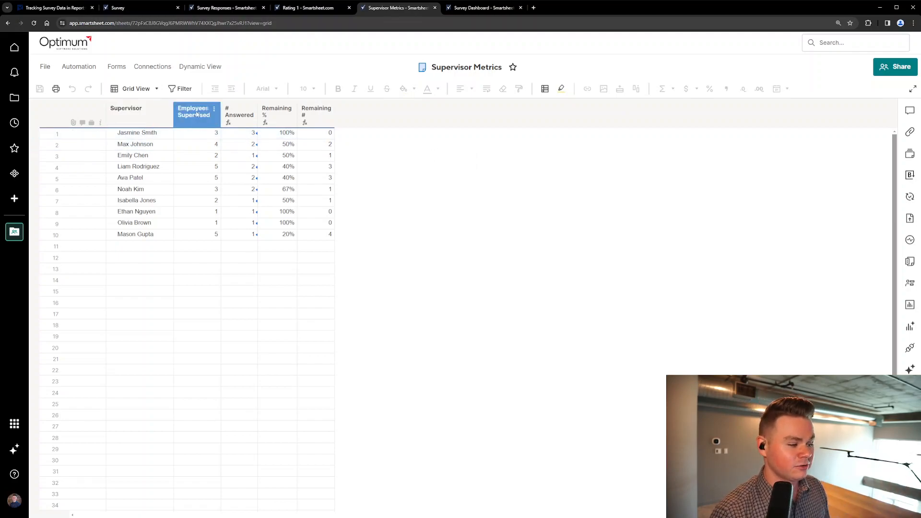
# - Examine the formula behind the first row's # Answered cell in the Supervisor Metrics sheet
pyautogui.click(207, 188)
pyautogui.click(249, 134)
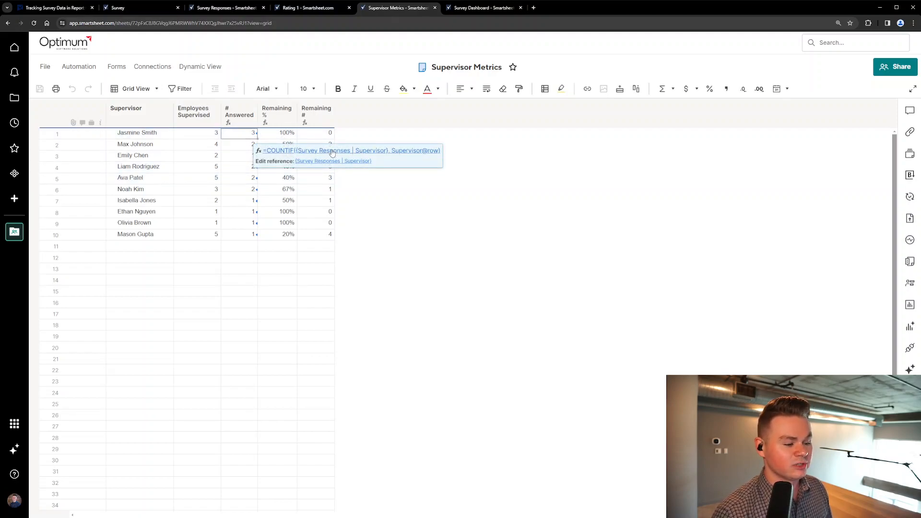
pyautogui.click(336, 145)
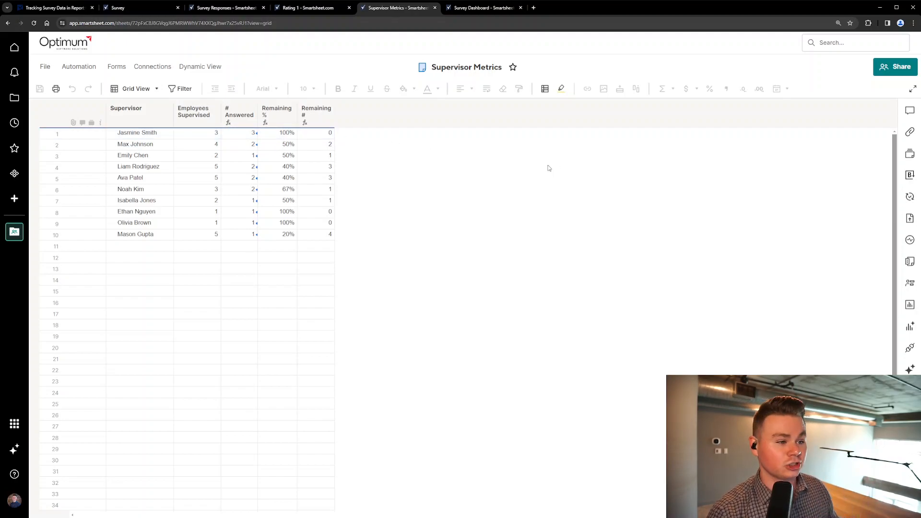
# - Open the Survey Dashboard and review its rating, satisfaction and supervisor response charts
pyautogui.click(488, 9)
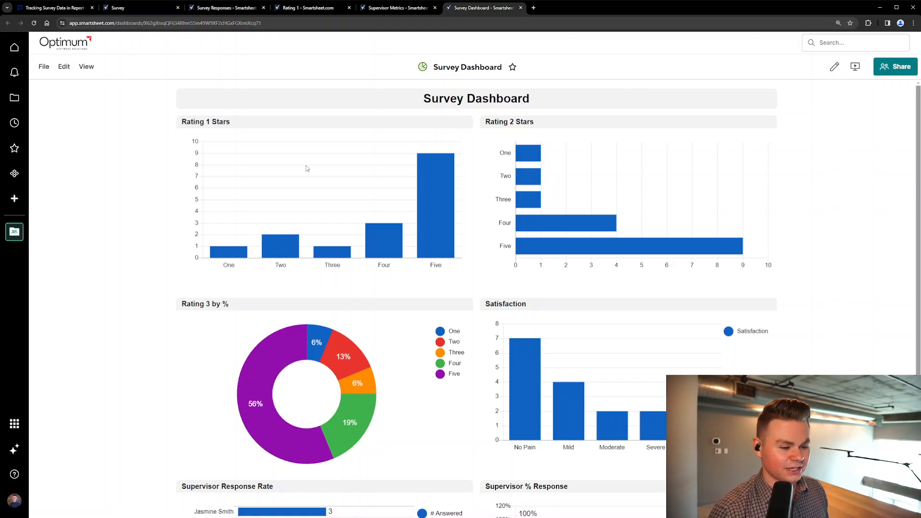
pyautogui.moveTo(444, 242)
pyautogui.scroll(-1, 466, 240)
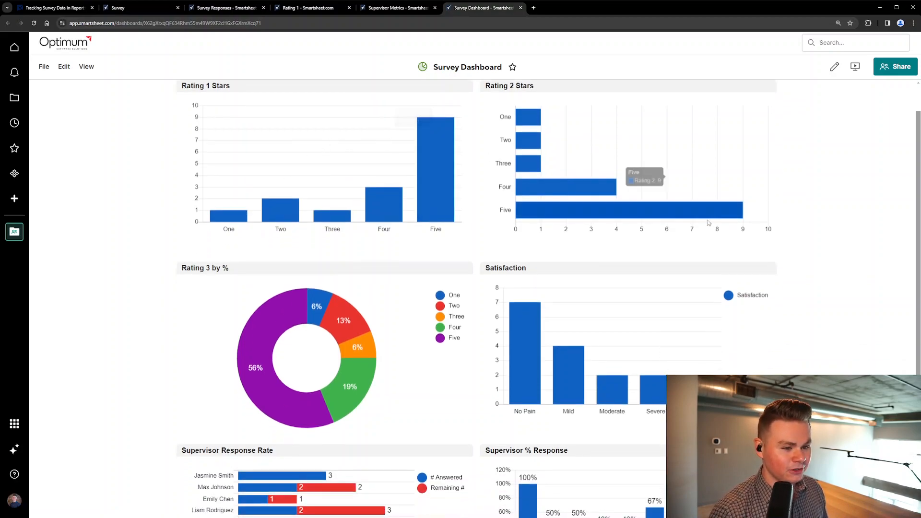
pyautogui.scroll(-1, 741, 147)
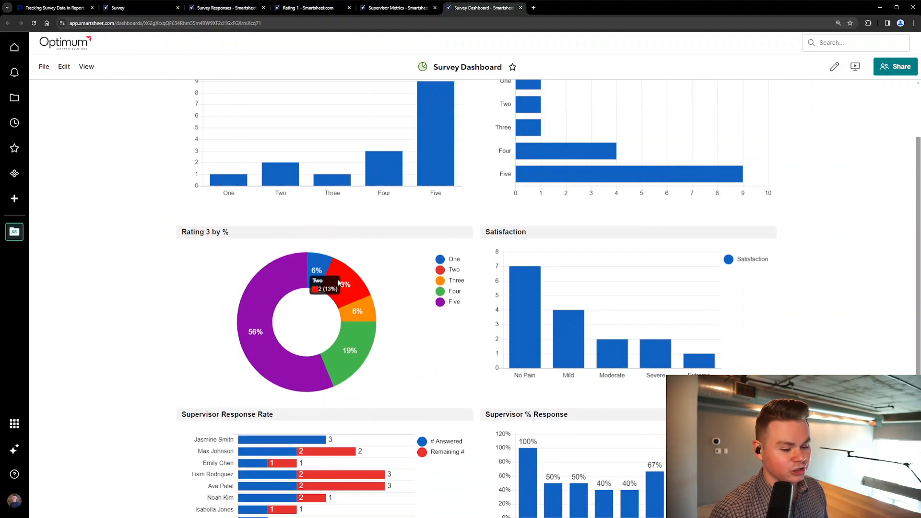
pyautogui.scroll(2, 409, 285)
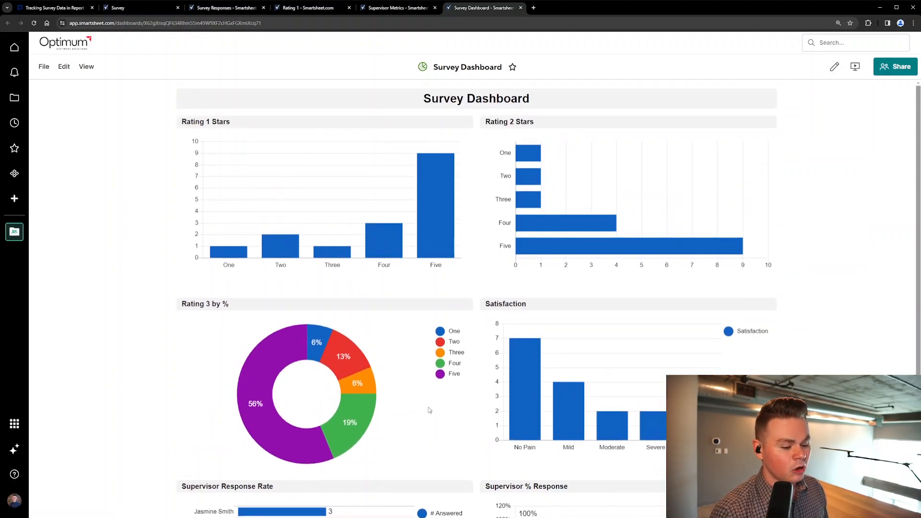
pyautogui.scroll(-2, 336, 345)
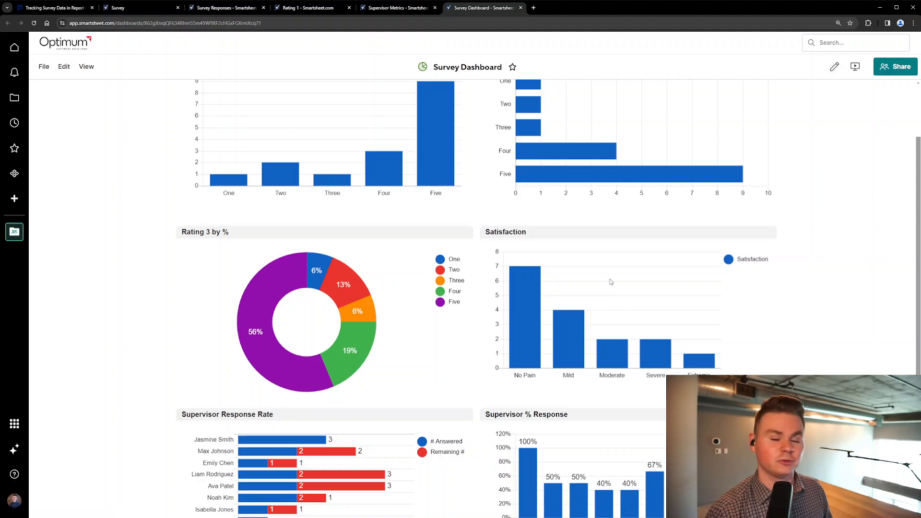
pyautogui.scroll(-1, 610, 280)
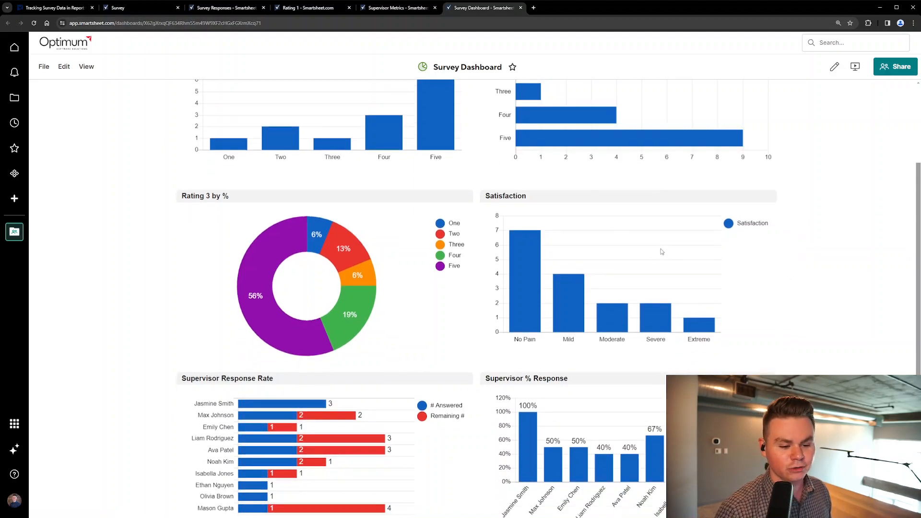
pyautogui.scroll(-1, 595, 236)
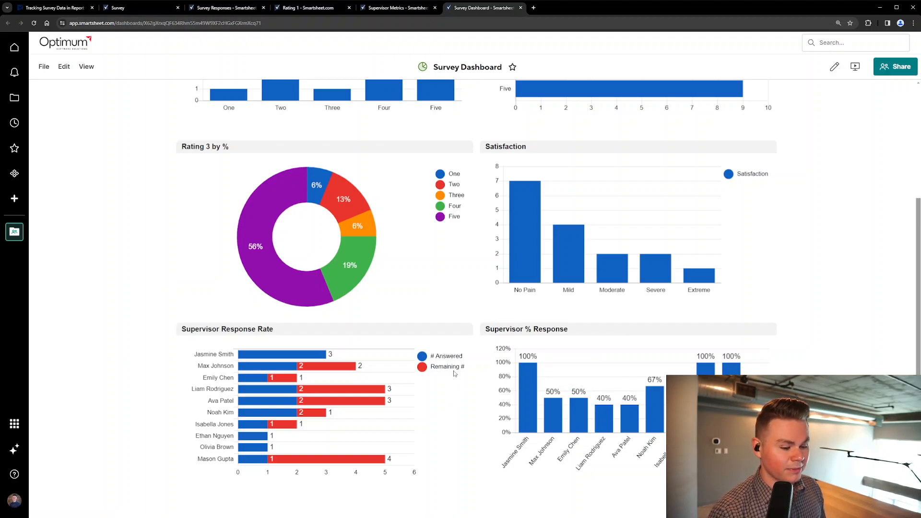
# - Open the dashboard for editing, inspect the Supervisor Response Rate and Supervisor % Response chart settings, and leave without changes
pyautogui.click(835, 68)
pyautogui.click(316, 389)
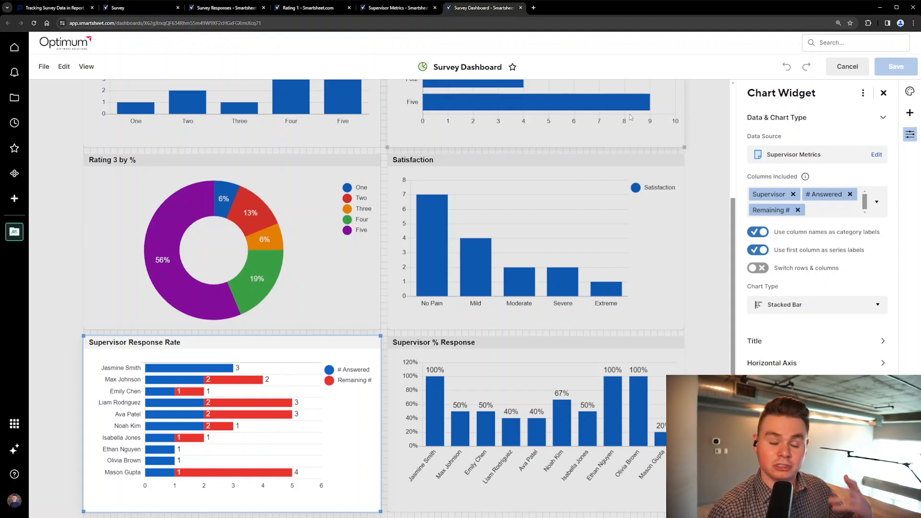
pyautogui.click(539, 368)
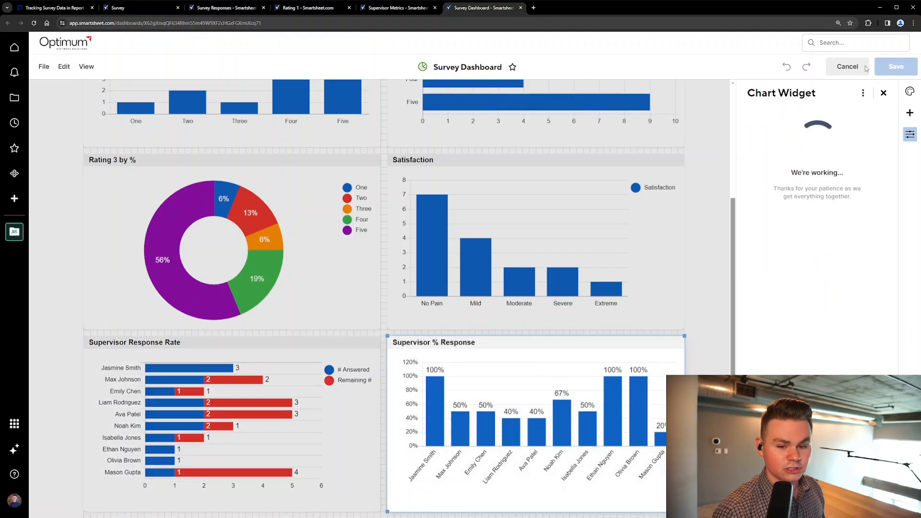
pyautogui.click(858, 68)
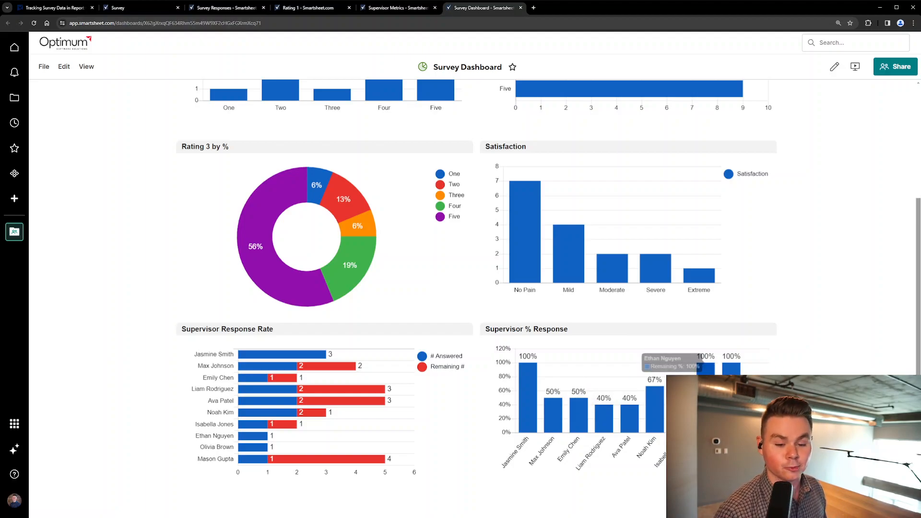
pyautogui.scroll(2, 700, 372)
pyautogui.scroll(-2, 483, 460)
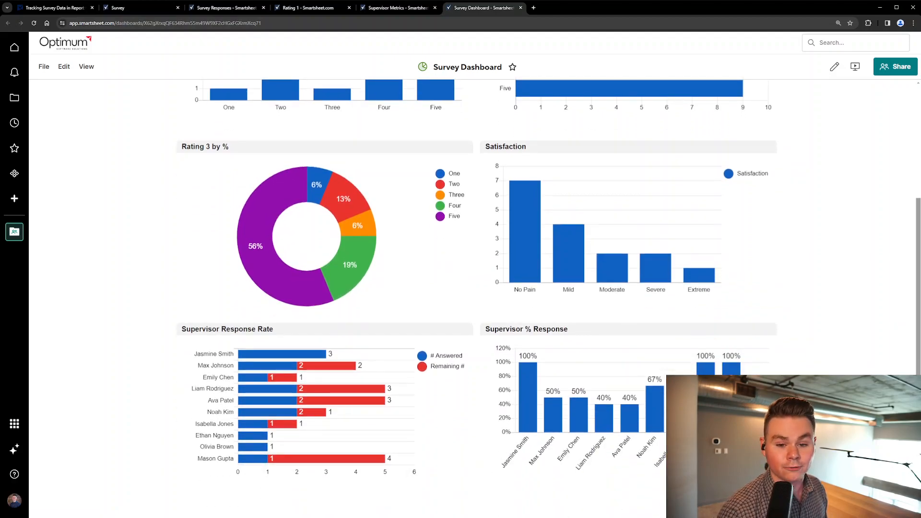
pyautogui.scroll(4, 774, 348)
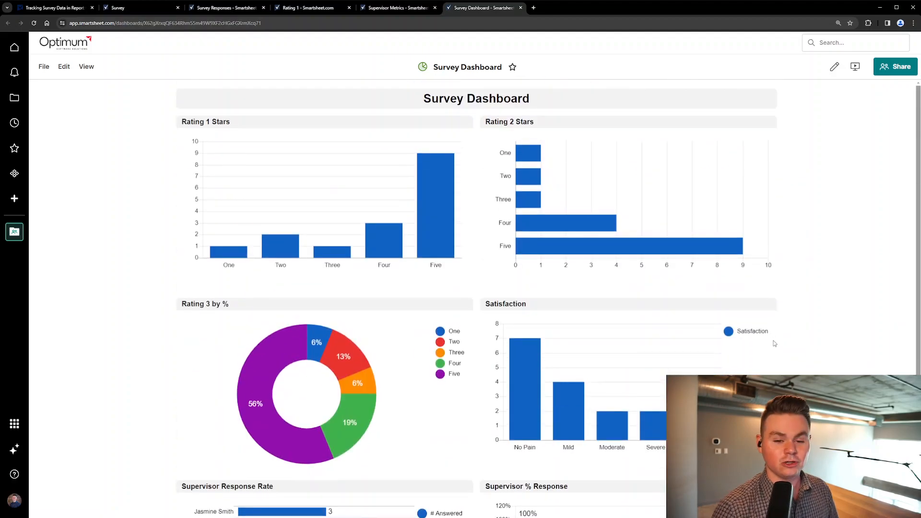